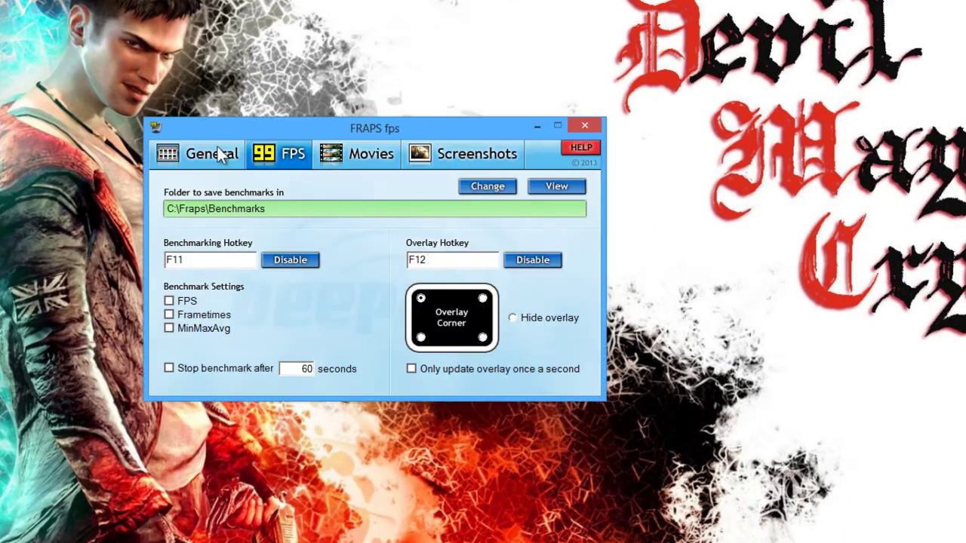
Review Fraps's General, FPS and Movies settings, then close Fraps to bring up its exit prompt.
{"action": "left_click", "coordinate": [217, 154]}
{"action": "left_click", "coordinate": [281, 151]}
{"action": "left_click", "coordinate": [349, 157]}
{"action": "left_click", "coordinate": [293, 151]}
{"action": "left_click", "coordinate": [388, 156]}
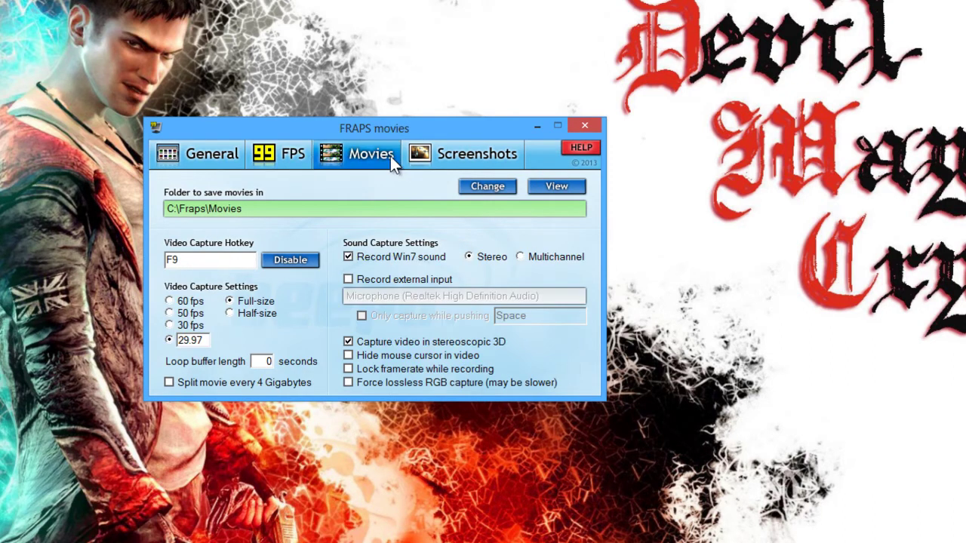
{"action": "left_click", "coordinate": [304, 155]}
{"action": "left_click", "coordinate": [321, 155]}
{"action": "left_click", "coordinate": [271, 155]}
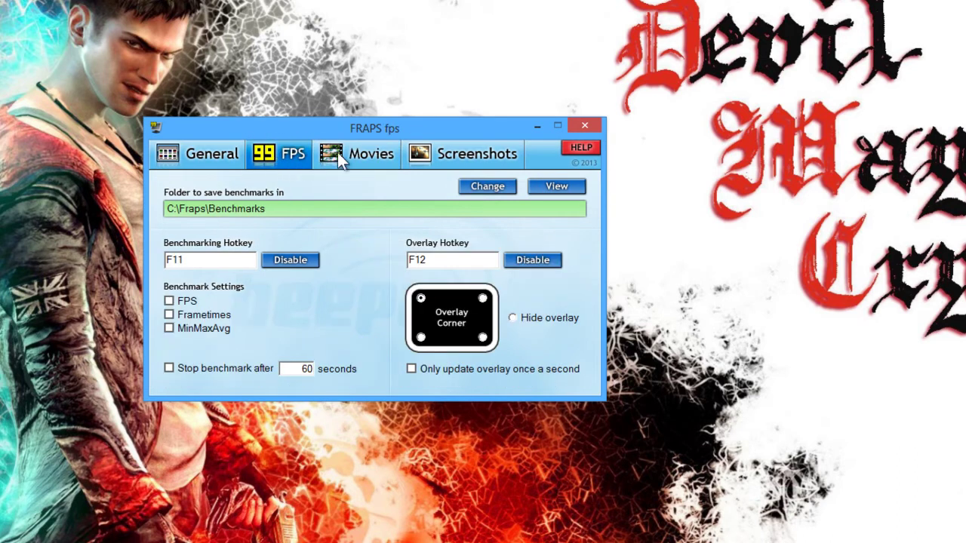
{"action": "left_click", "coordinate": [387, 155]}
{"action": "left_click", "coordinate": [289, 153]}
{"action": "left_click", "coordinate": [585, 124]}
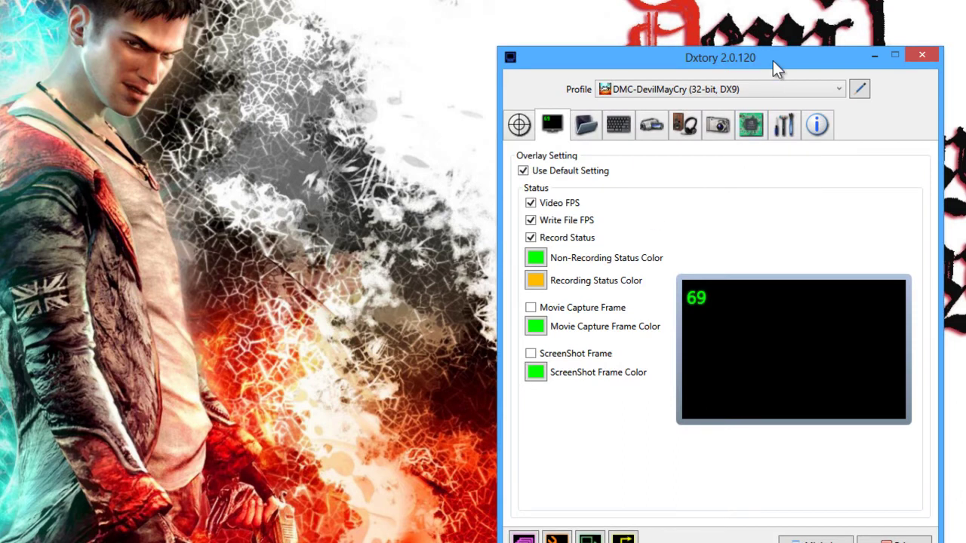
{"action": "left_click_drag", "start_coordinate": [763, 56], "coordinate": [629, 29]}
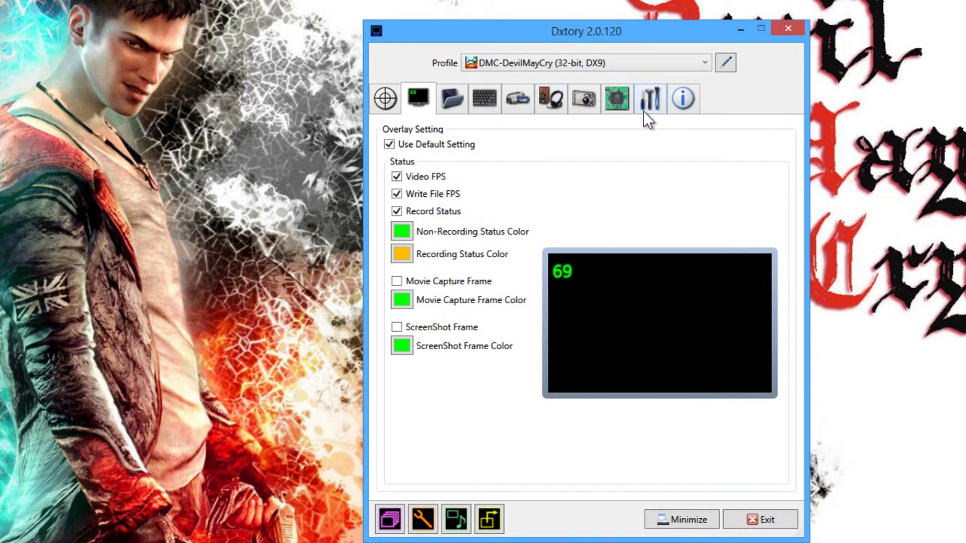
{"action": "left_click", "coordinate": [458, 98]}
{"action": "left_click", "coordinate": [493, 98]}
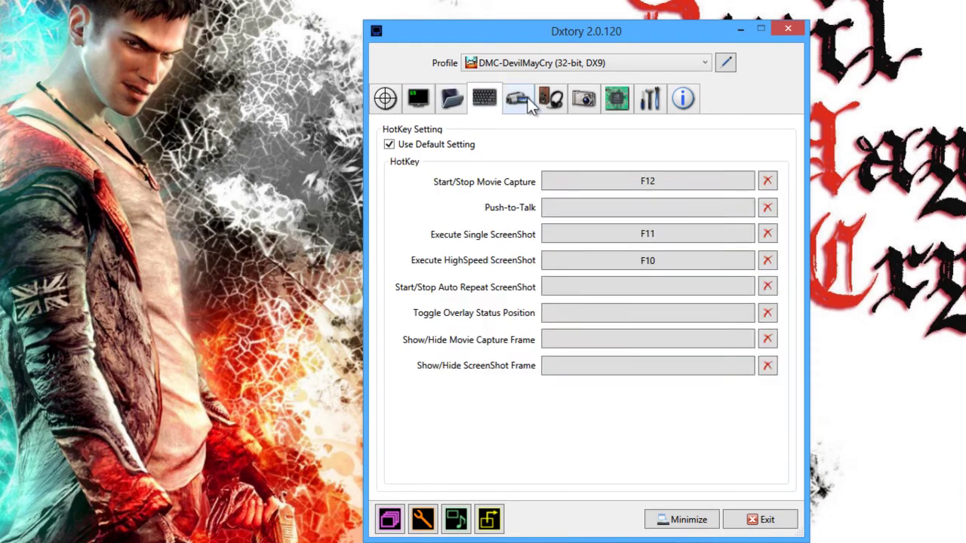
{"action": "left_click", "coordinate": [528, 97]}
{"action": "left_click", "coordinate": [559, 102]}
{"action": "left_click", "coordinate": [587, 98]}
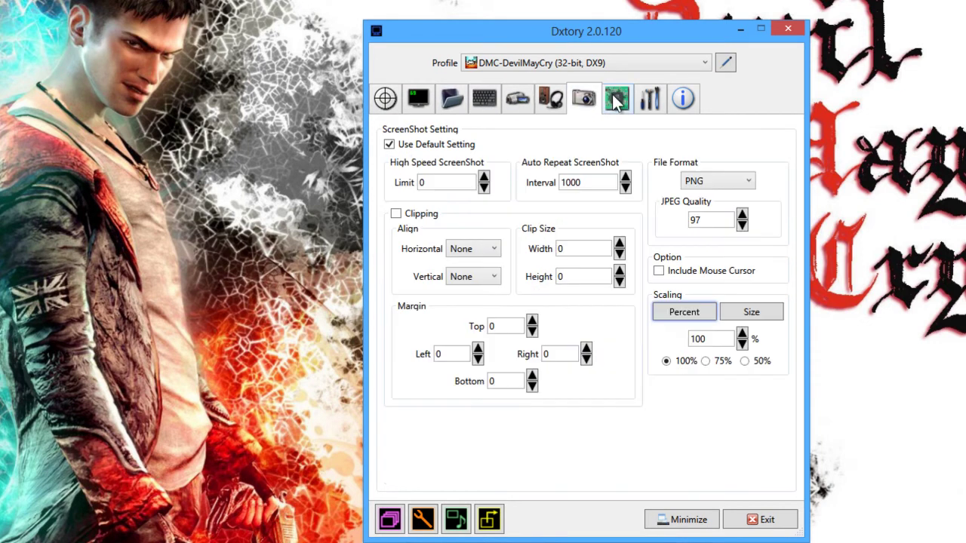
{"action": "left_click", "coordinate": [616, 101]}
{"action": "left_click", "coordinate": [421, 98]}
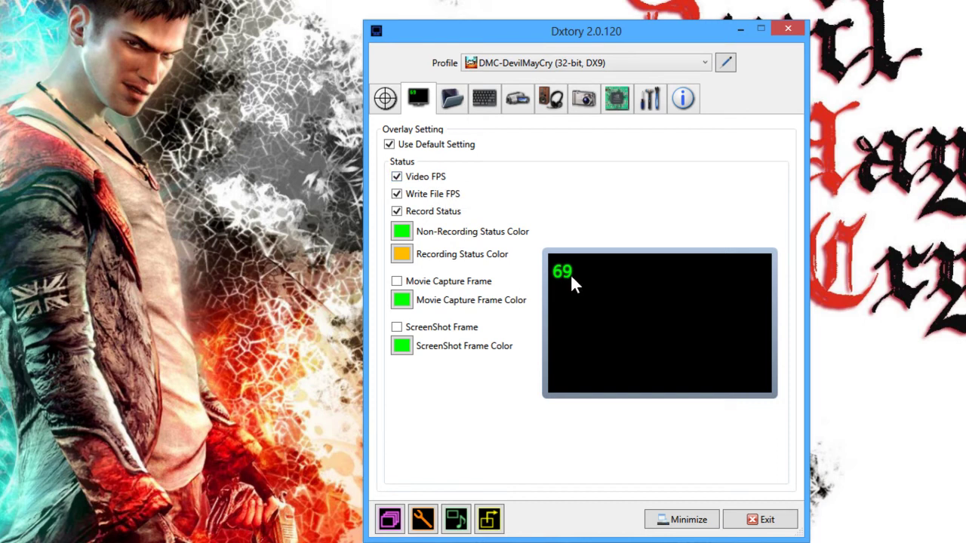
Run the write-speed benchmark on the D: save folder and keep the 108 MB/sec result.
{"action": "mouse_move", "coordinate": [571, 273]}
{"action": "left_click", "coordinate": [452, 99]}
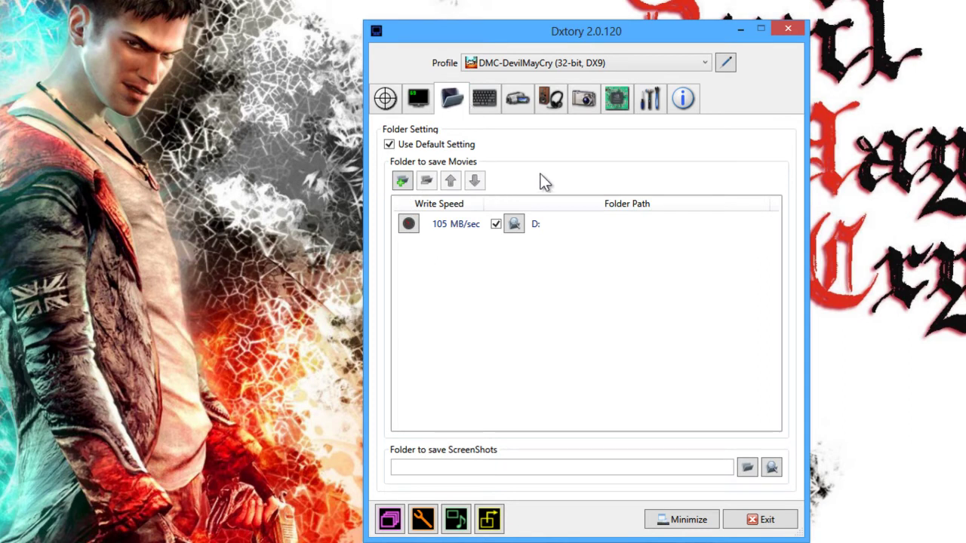
{"action": "left_click", "coordinate": [408, 223]}
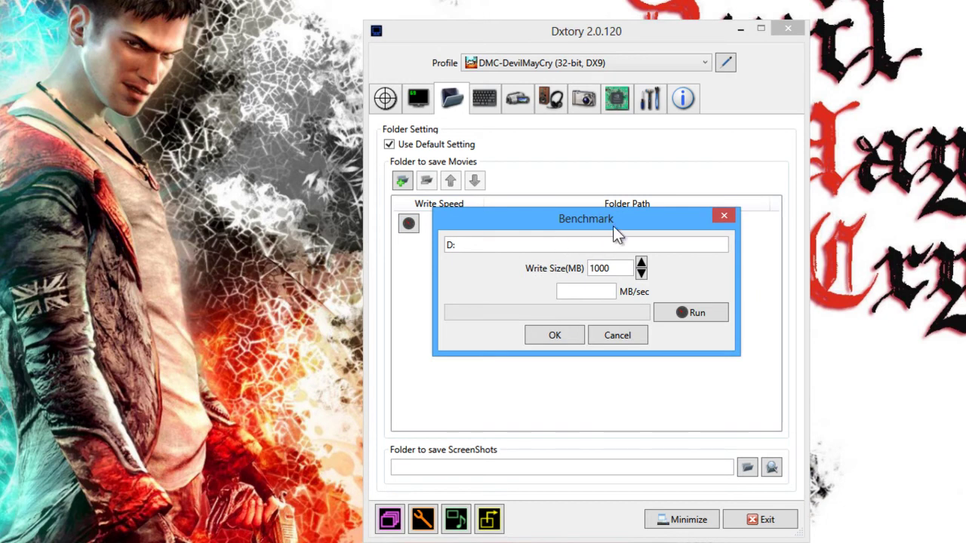
{"action": "left_click", "coordinate": [547, 334]}
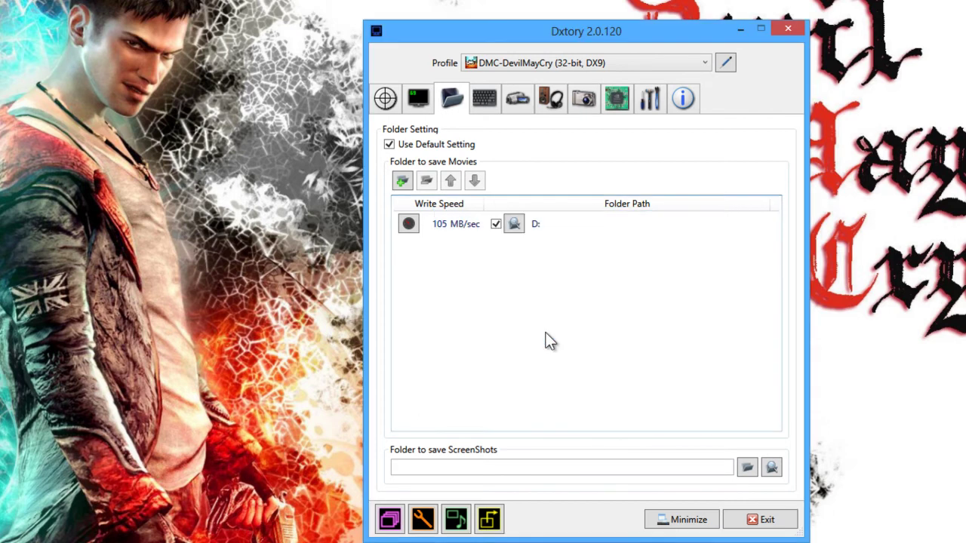
{"action": "left_click", "coordinate": [408, 224]}
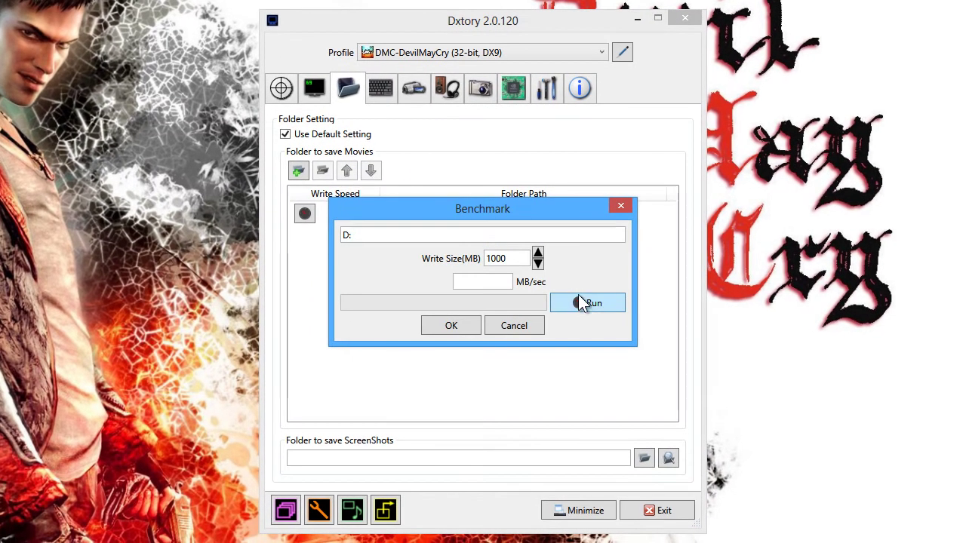
{"action": "left_click", "coordinate": [578, 300]}
{"action": "left_click", "coordinate": [446, 328]}
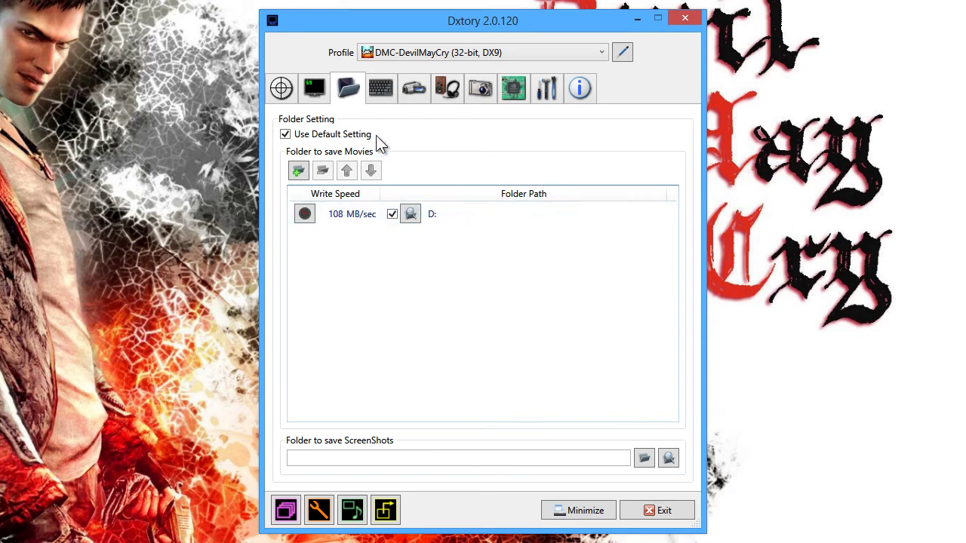
Show the Movie settings and keep the frame rate at 29.97 fps with Lagarith Lossless Codec.
{"action": "left_click", "coordinate": [380, 96]}
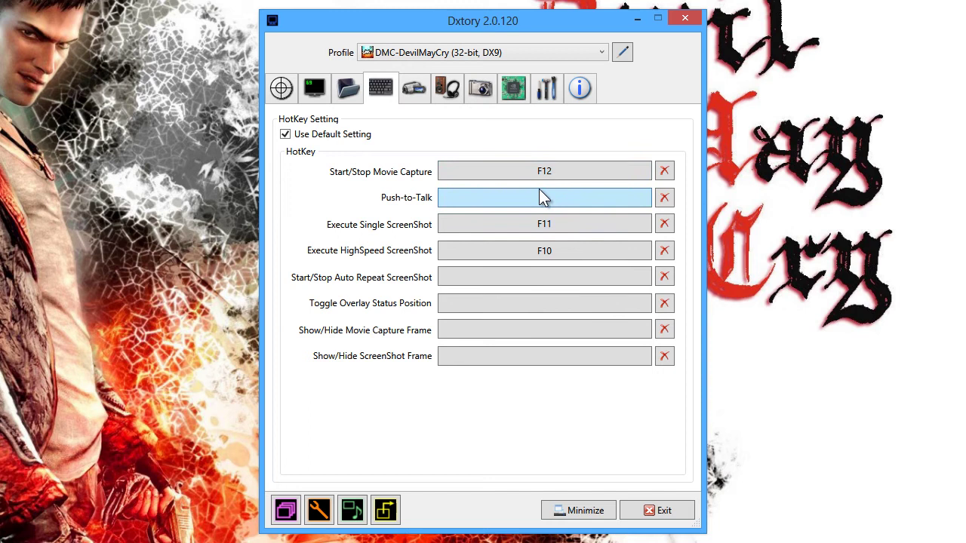
{"action": "left_click", "coordinate": [415, 89]}
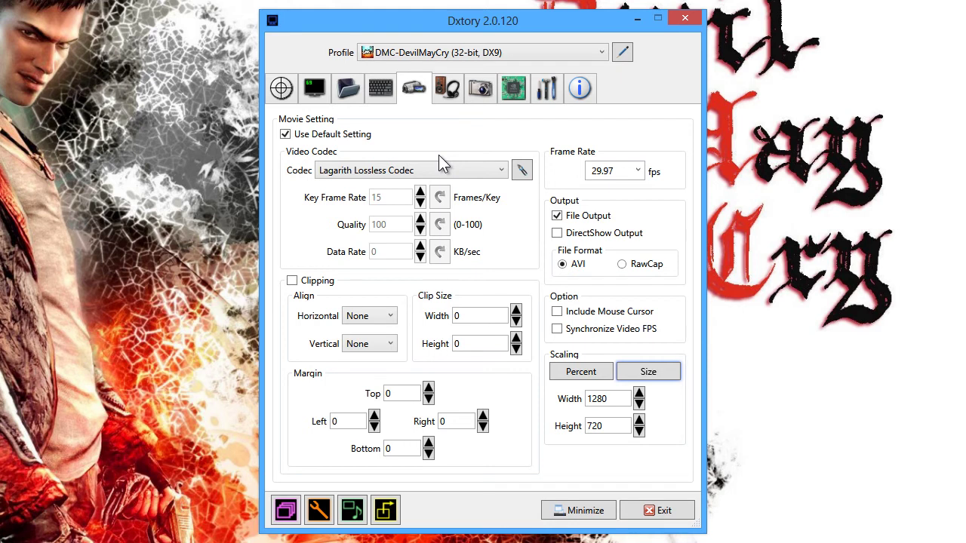
{"action": "left_click", "coordinate": [637, 172]}
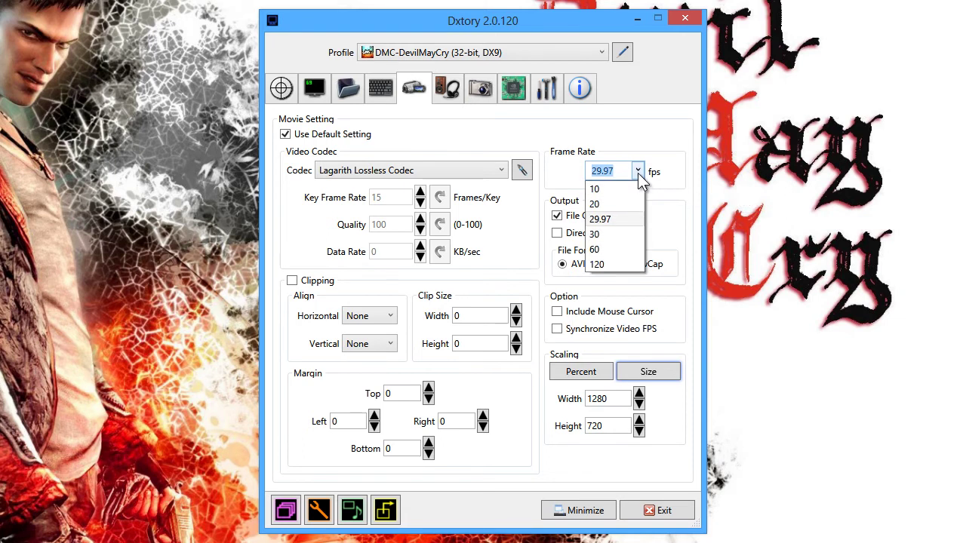
{"action": "left_click", "coordinate": [612, 221]}
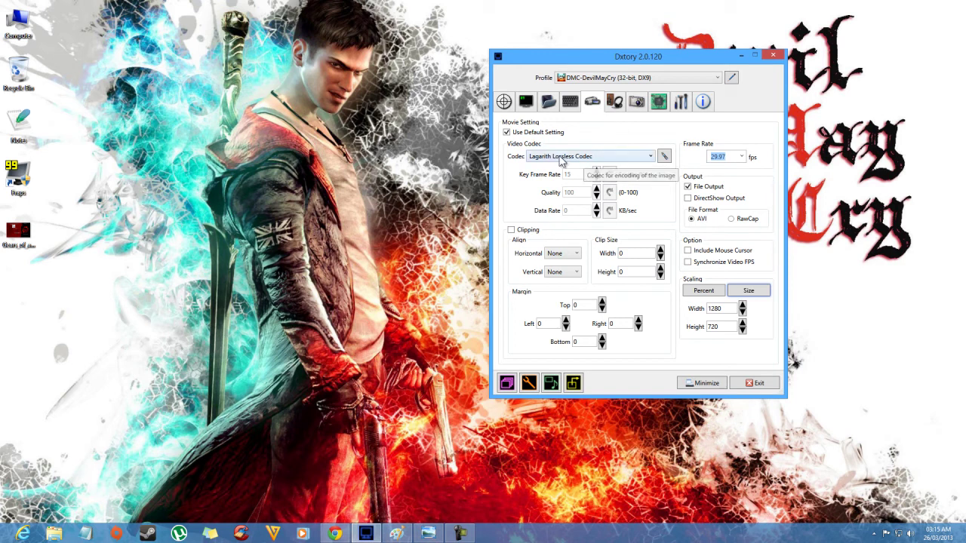
{"action": "left_click", "coordinate": [652, 157]}
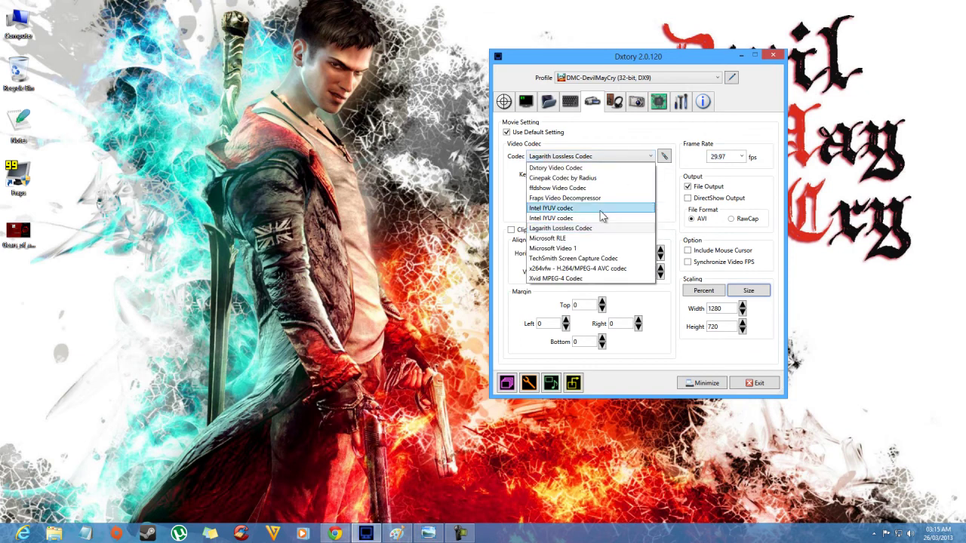
{"action": "left_click", "coordinate": [593, 229]}
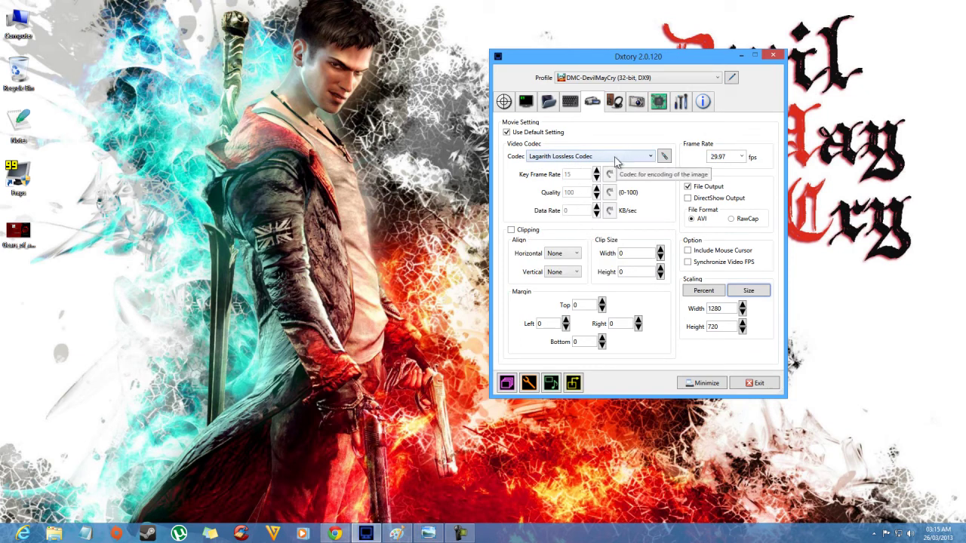
{"action": "left_click", "coordinate": [338, 534]}
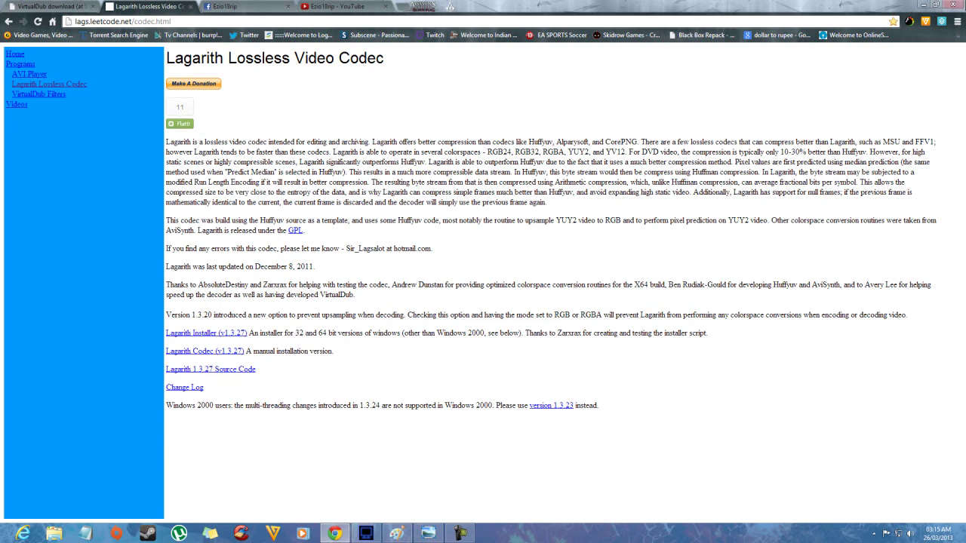
{"action": "mouse_move", "coordinate": [964, 2]}
{"action": "left_click", "coordinate": [925, 6]}
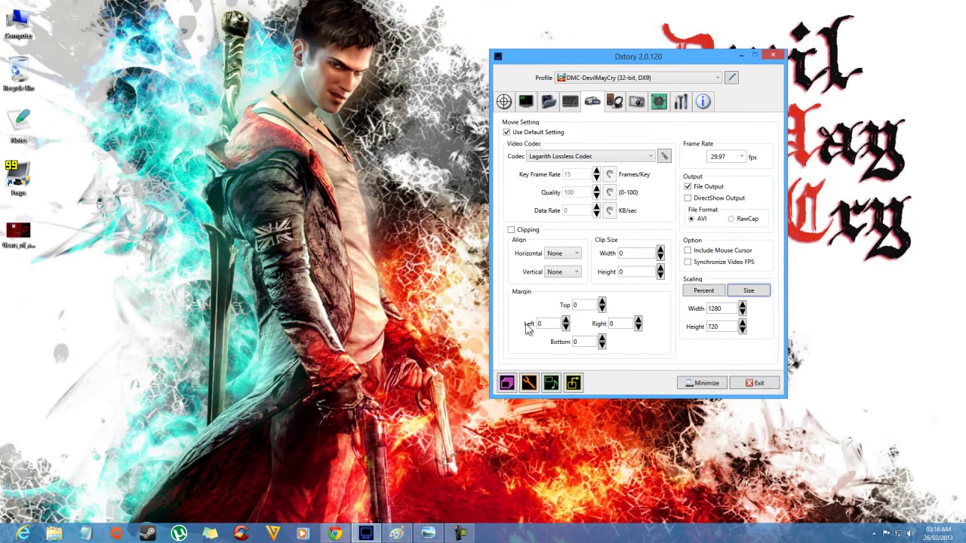
Leave the video codec on Lagarith Lossless Codec and show the Audio settings.
{"action": "left_click", "coordinate": [650, 157]}
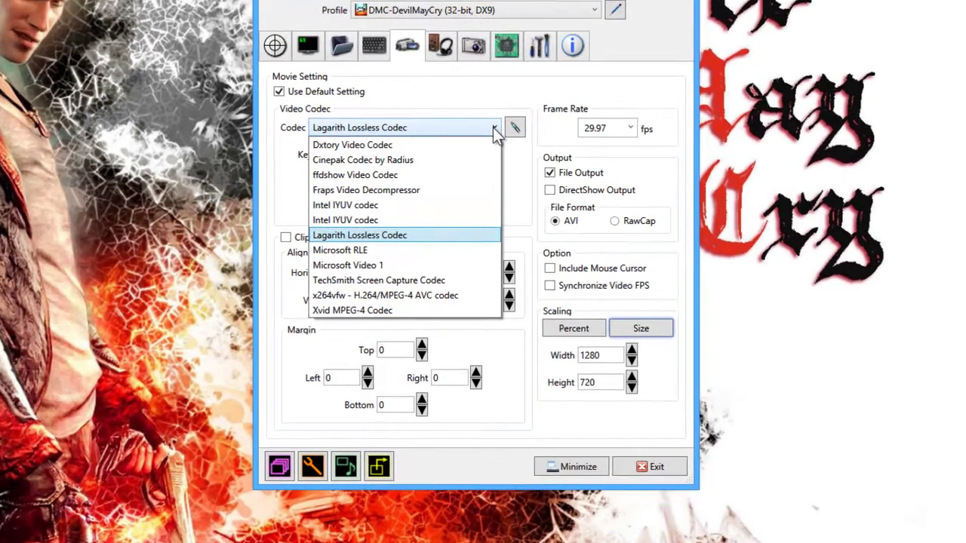
{"action": "left_click", "coordinate": [650, 158]}
{"action": "left_click", "coordinate": [470, 127]}
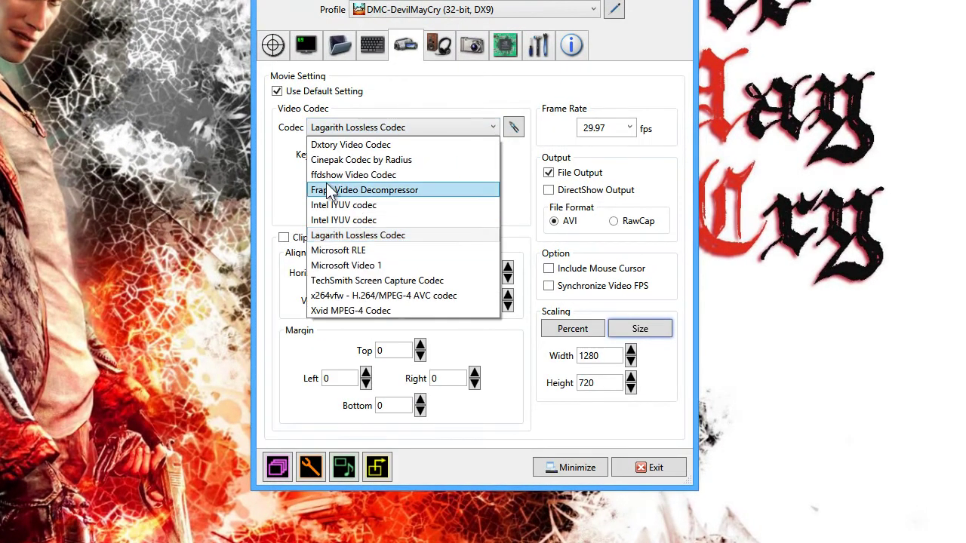
{"action": "left_click", "coordinate": [482, 126]}
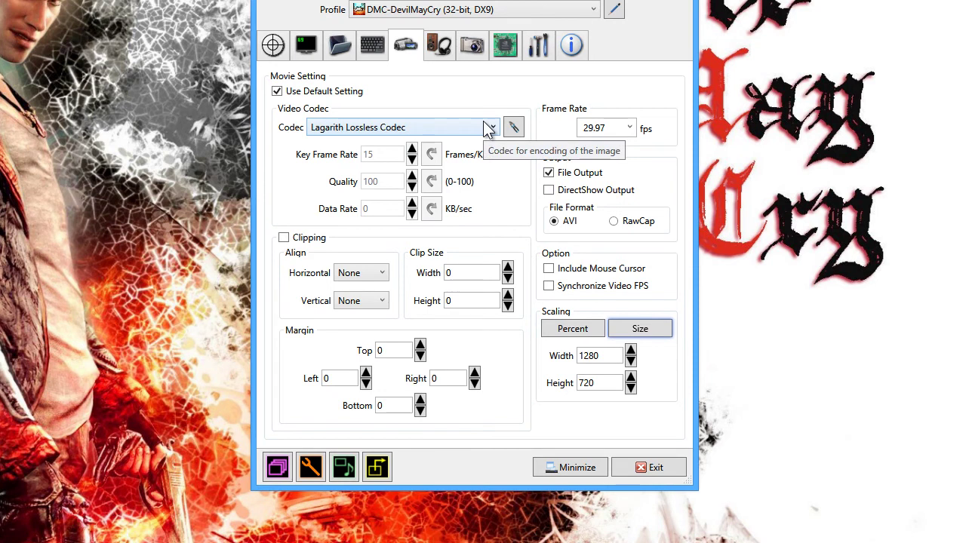
{"action": "left_click", "coordinate": [437, 48]}
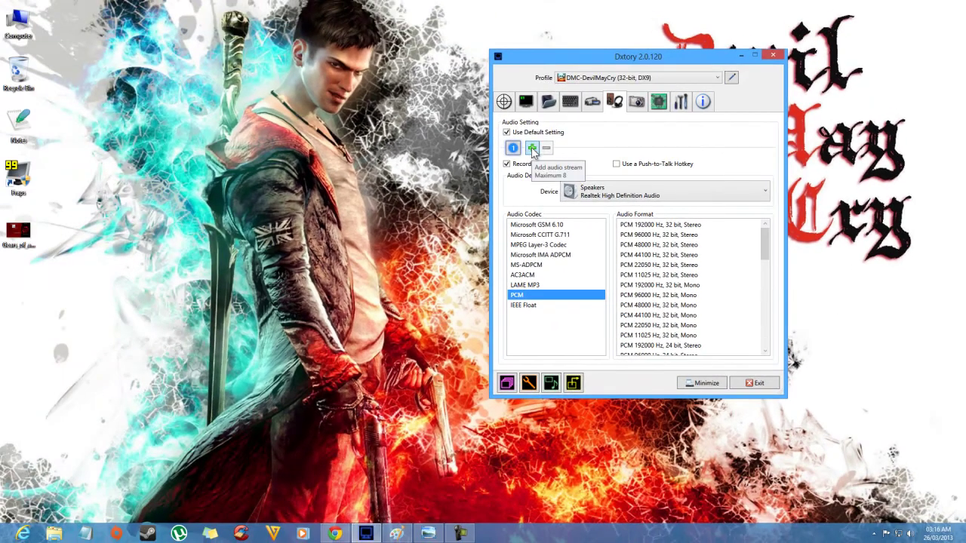
Add audio stream 2 and set its device to Microphone.
{"action": "left_click", "coordinate": [532, 148]}
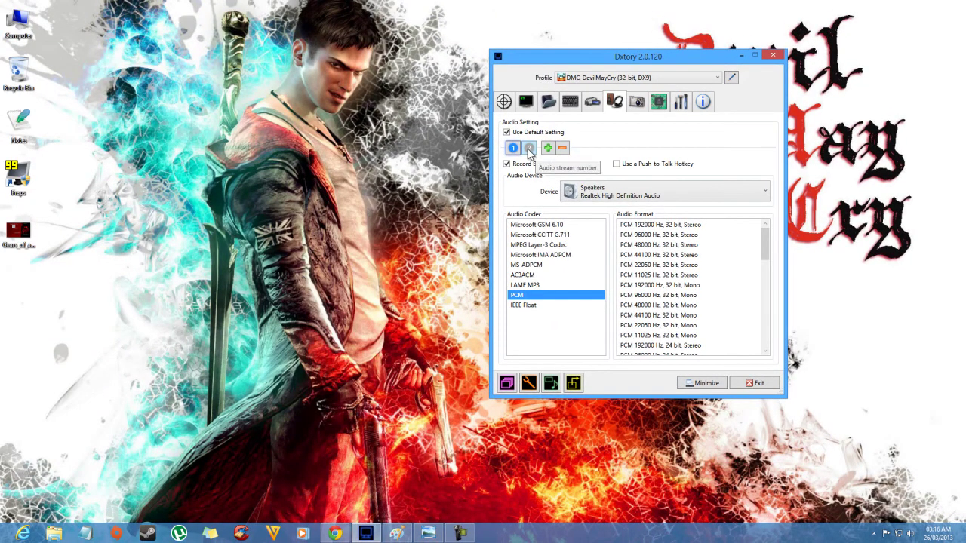
{"action": "left_click", "coordinate": [529, 149]}
{"action": "left_click", "coordinate": [765, 192]}
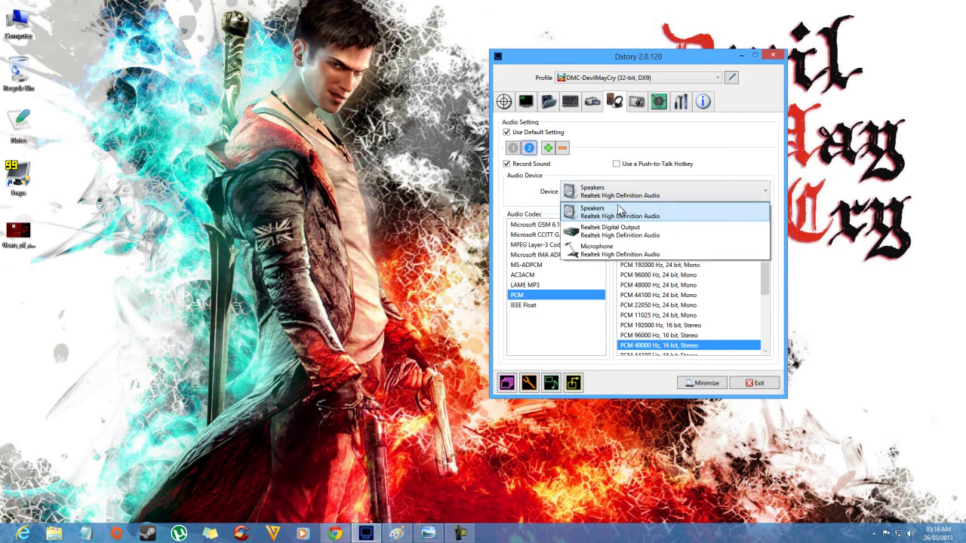
{"action": "left_click", "coordinate": [618, 248]}
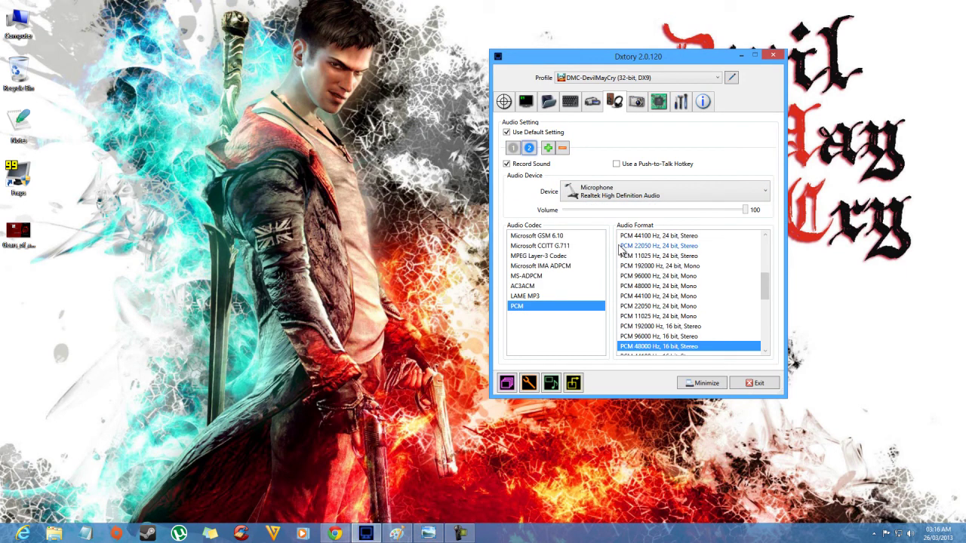
Compare the two streams: stream 1 records Speakers, stream 2 records Microphone.
{"action": "left_click", "coordinate": [513, 149]}
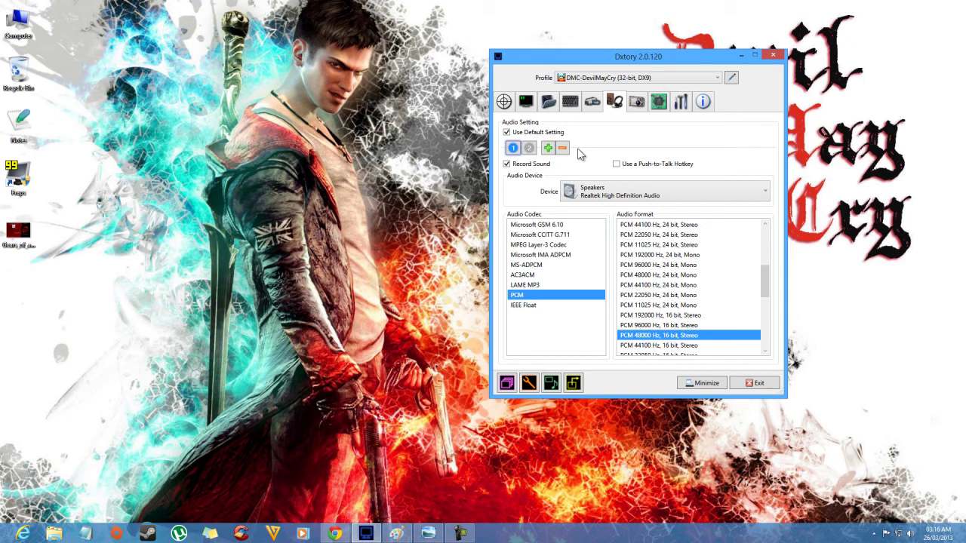
{"action": "left_click", "coordinate": [529, 148]}
{"action": "left_click", "coordinate": [513, 149]}
{"action": "left_click", "coordinate": [529, 148]}
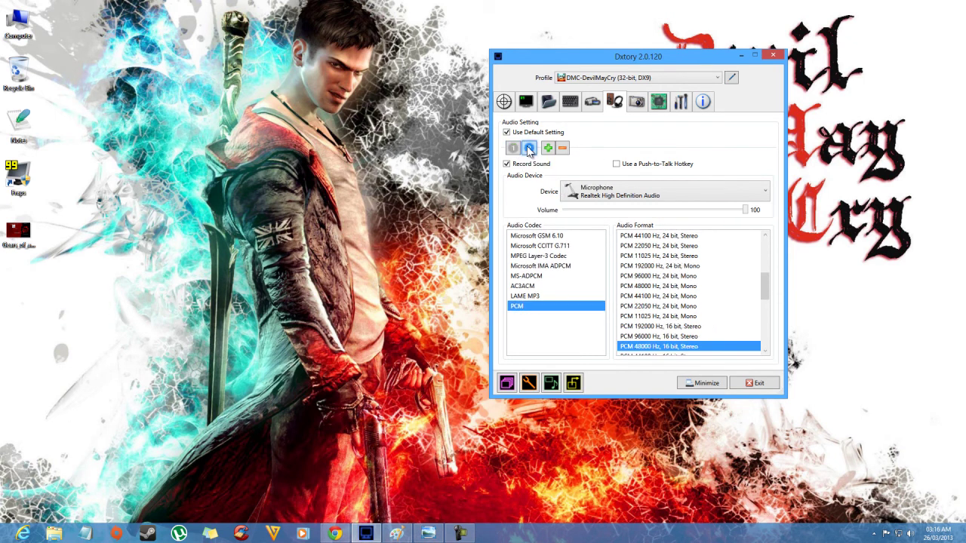
{"action": "left_click", "coordinate": [513, 149]}
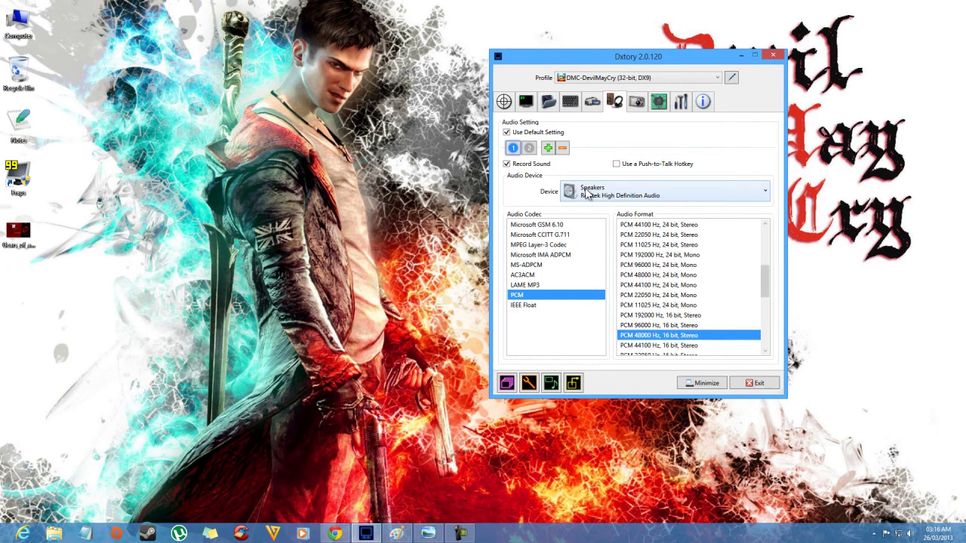
{"action": "left_click", "coordinate": [529, 147]}
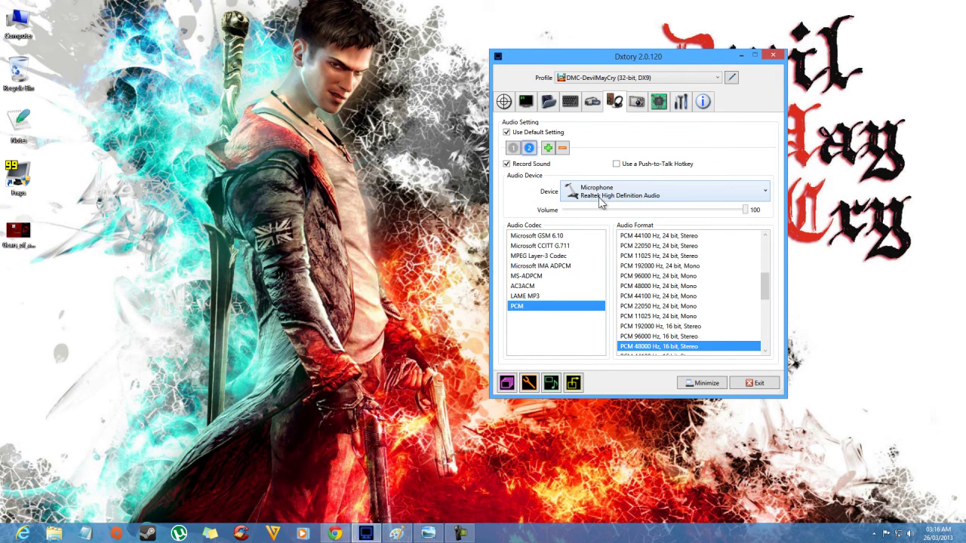
{"action": "left_click", "coordinate": [513, 148]}
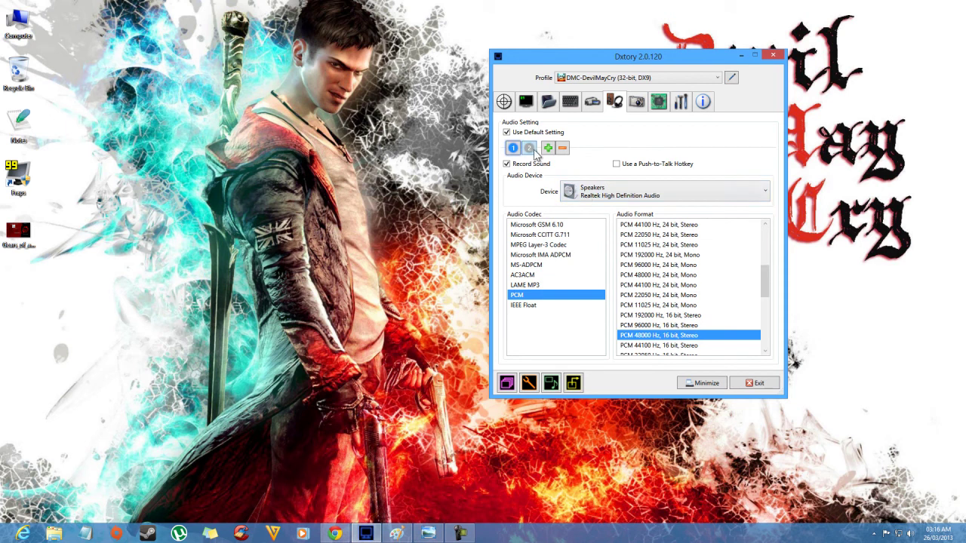
{"action": "left_click", "coordinate": [529, 149]}
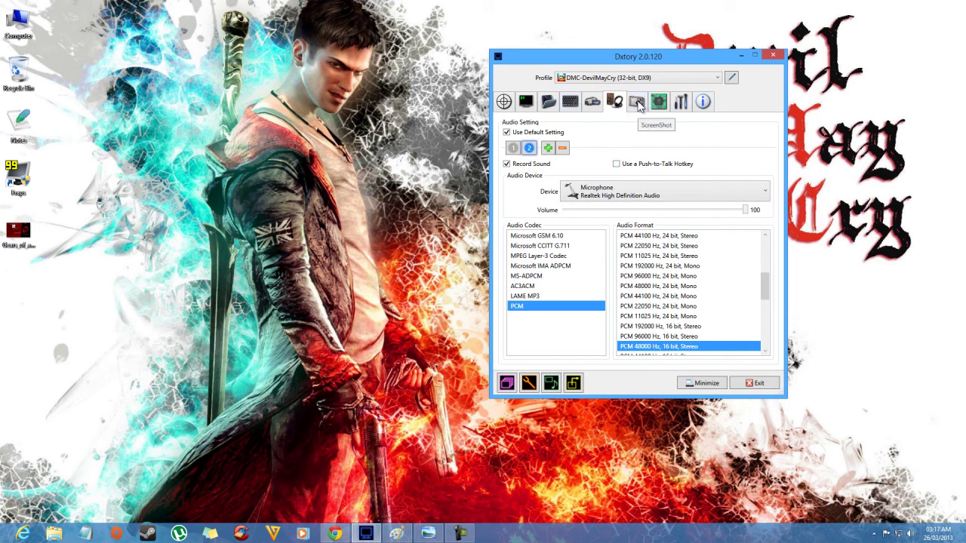
Check the ScreenShot settings, then keep Advanced Processing Threads at 1.
{"action": "left_click", "coordinate": [637, 104]}
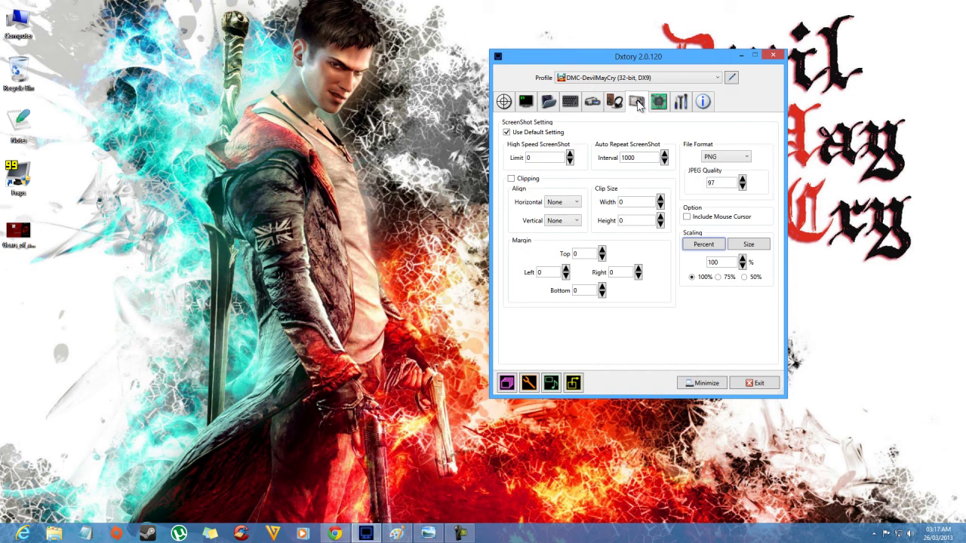
{"action": "left_click", "coordinate": [665, 104]}
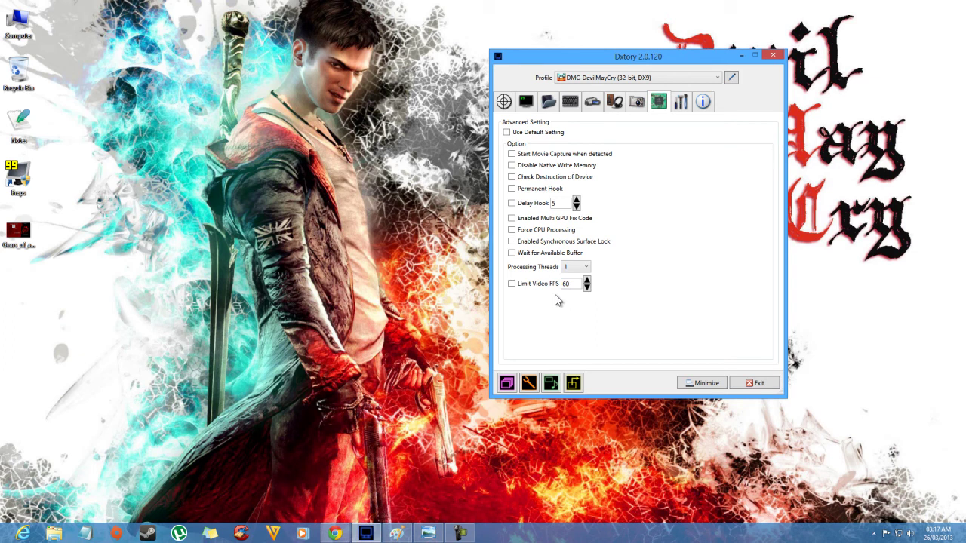
{"action": "left_click", "coordinate": [585, 267]}
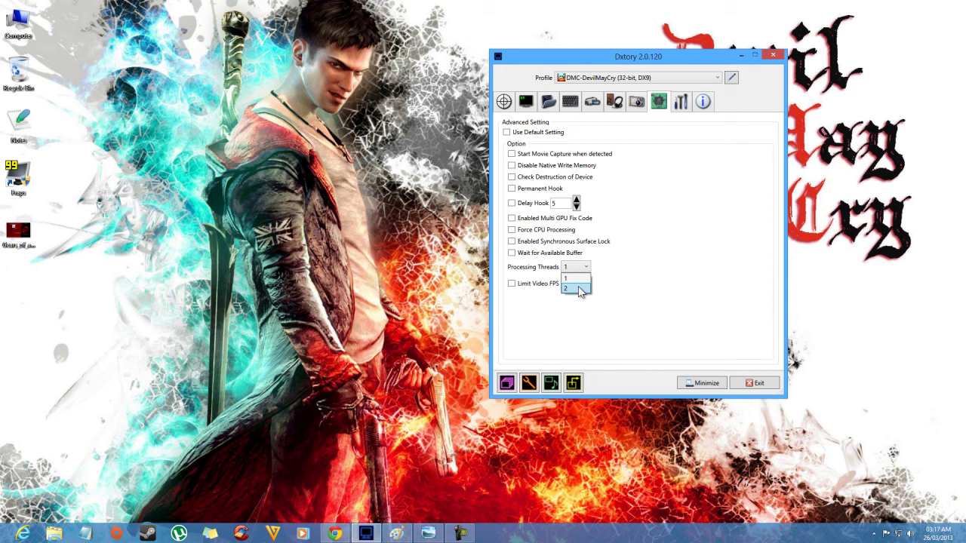
{"action": "left_click", "coordinate": [600, 284]}
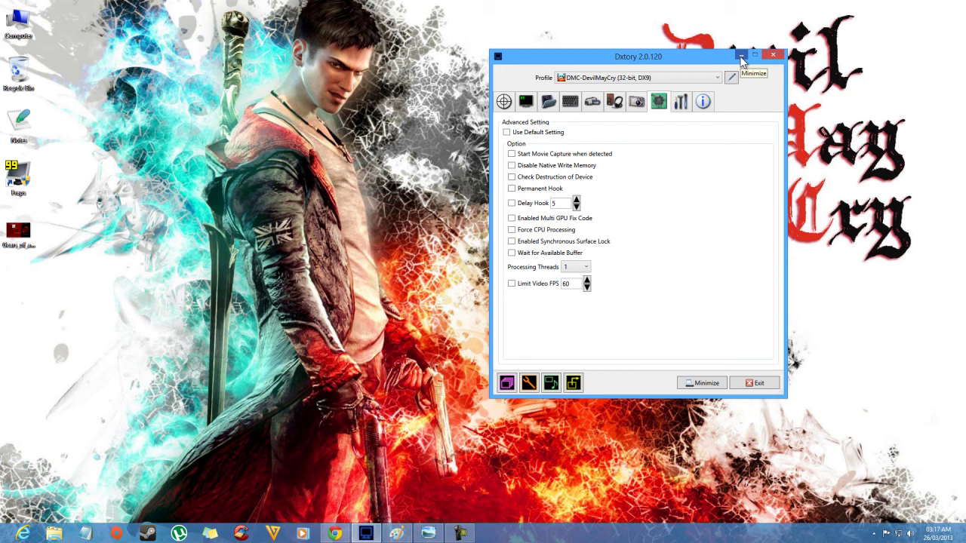
Restore the minimized Windows Photo Viewer showing the Gears_of_awesome_background image.
{"action": "left_click", "coordinate": [362, 170]}
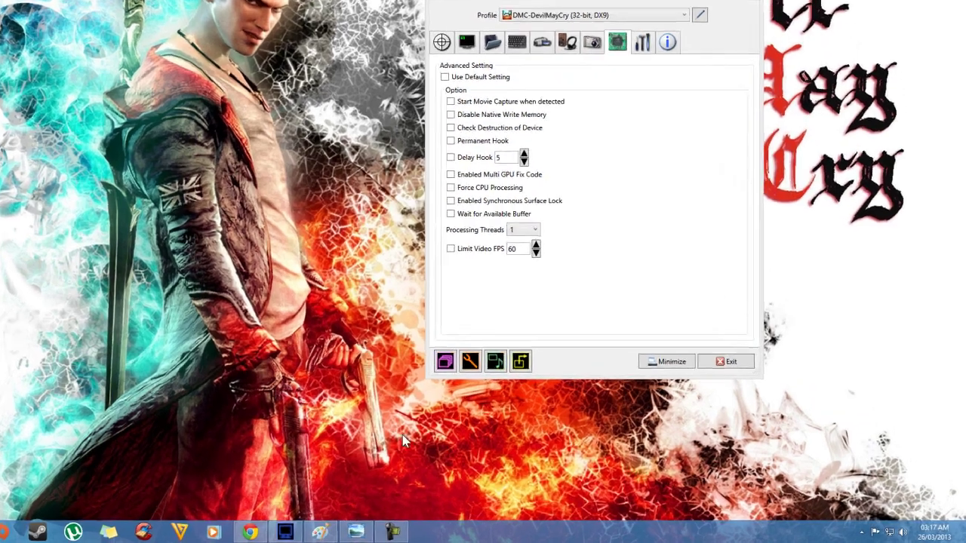
{"action": "left_click", "coordinate": [355, 532]}
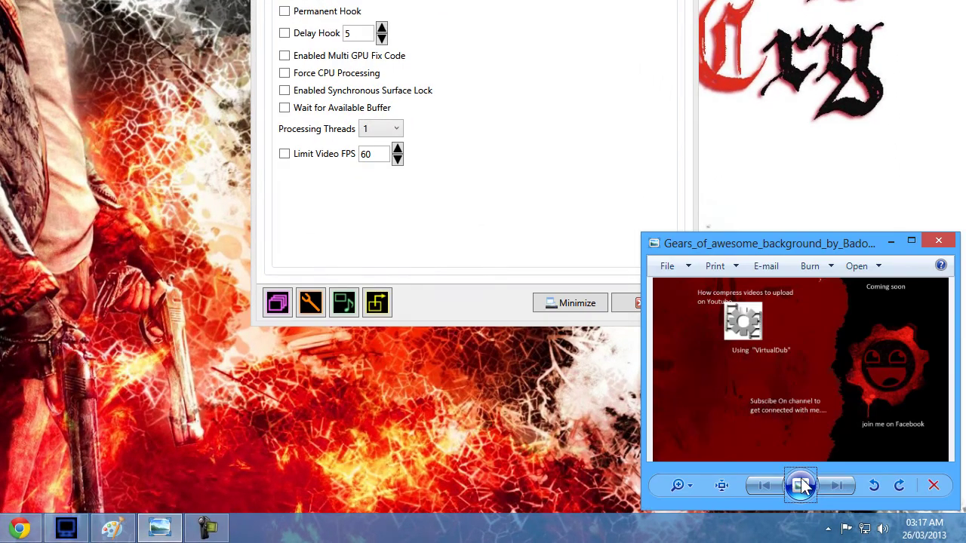